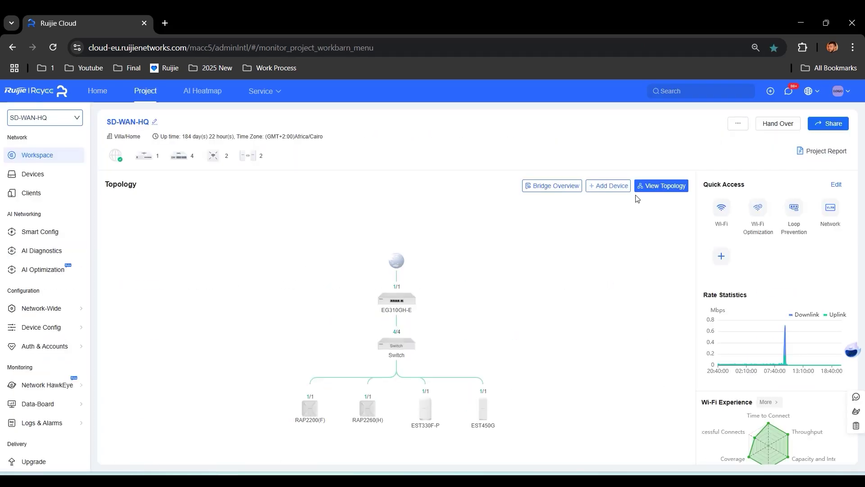
Step: Open the SD-WAN-HQ actual topology and switch it to a horizontal layout
left_click(646, 189)
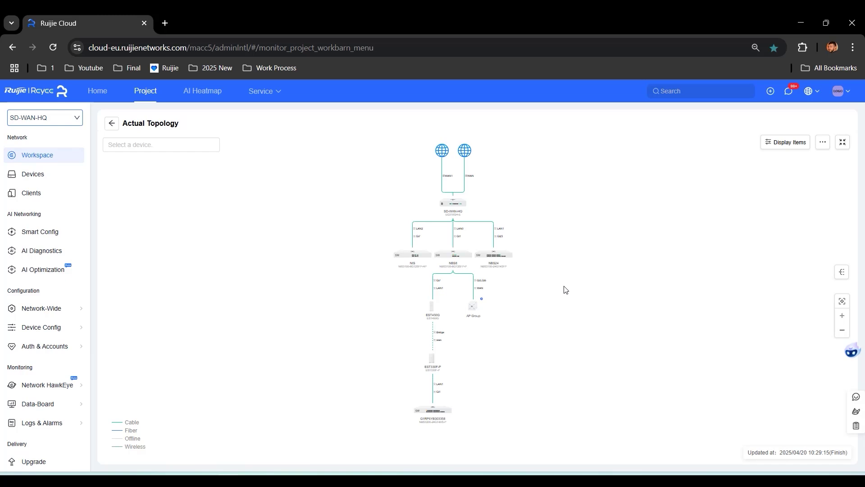
left_click(842, 273)
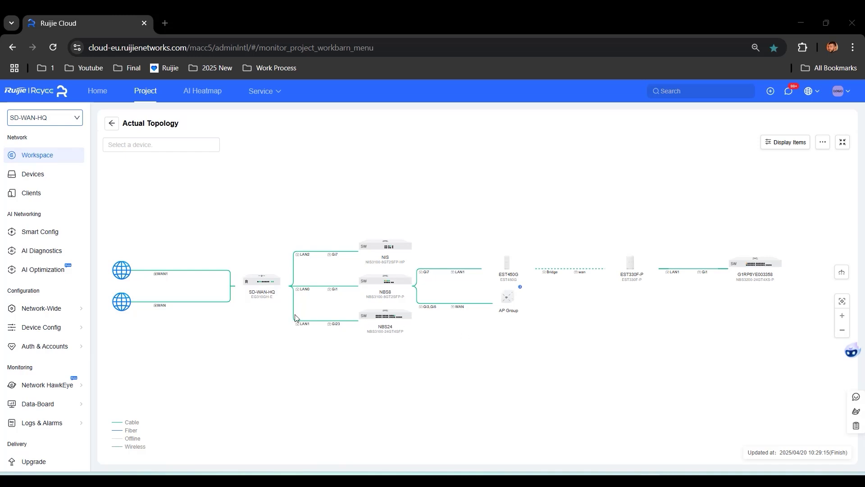
Step: Under Network-Wide > Network, start a wired VLAN 100 with gateway 192.168.100.1/255.255.255.0
left_click(69, 310)
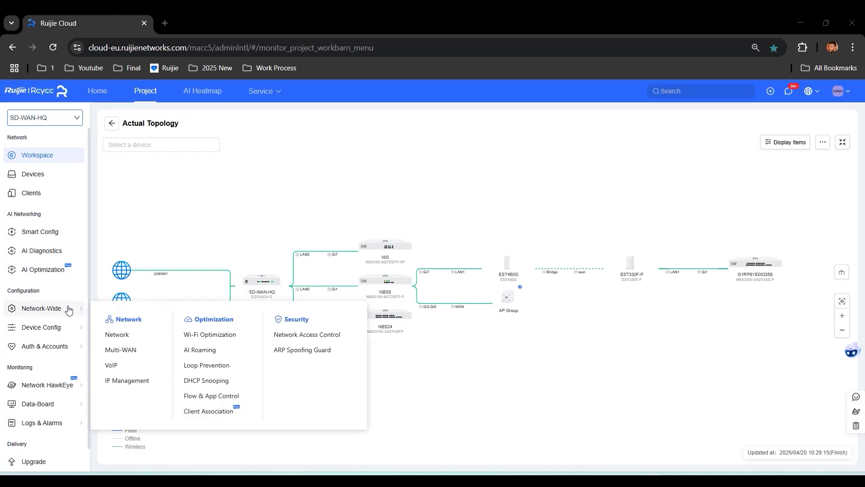
left_click(113, 335)
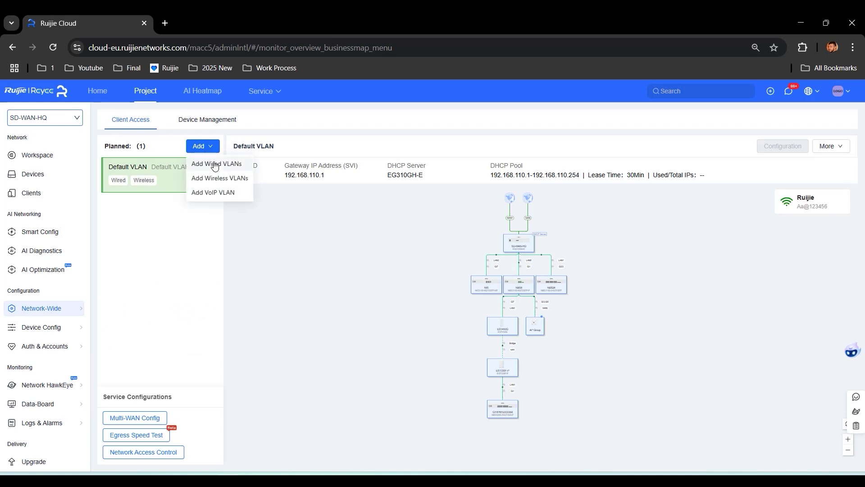
left_click(215, 165)
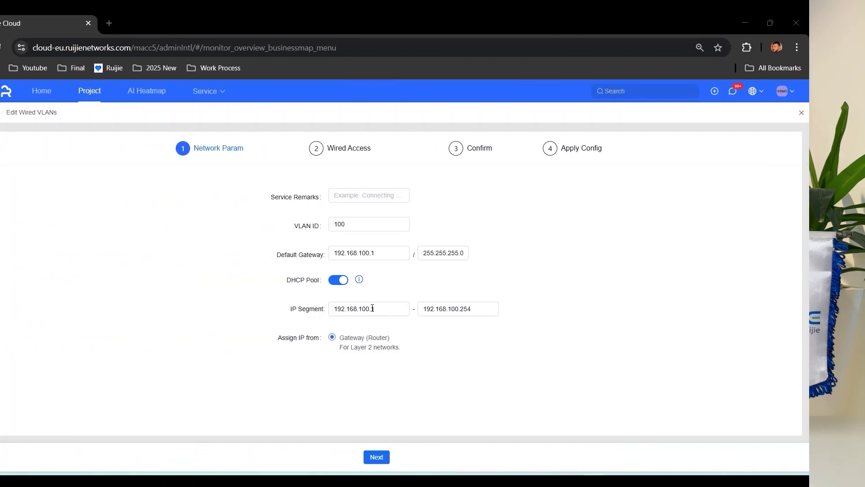
Step: Turn off VLAN 100's DHCP pool, set service remark '100', and continue to Wired Access
left_click(392, 285)
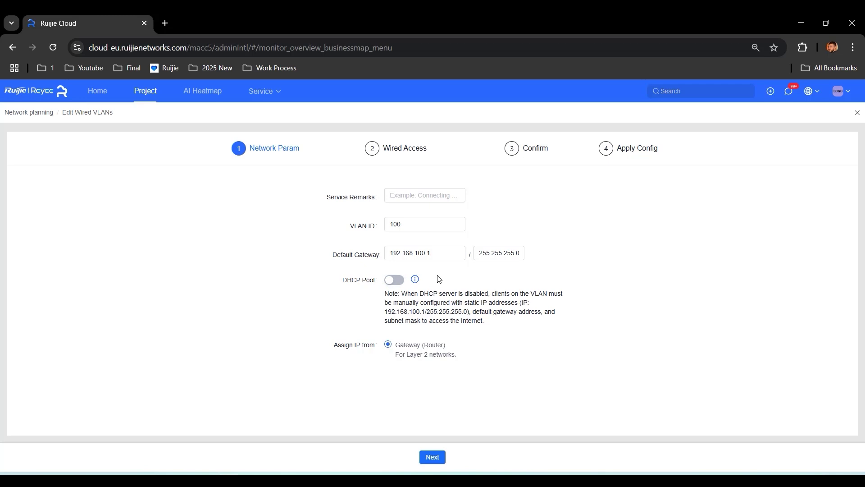
left_click(430, 195)
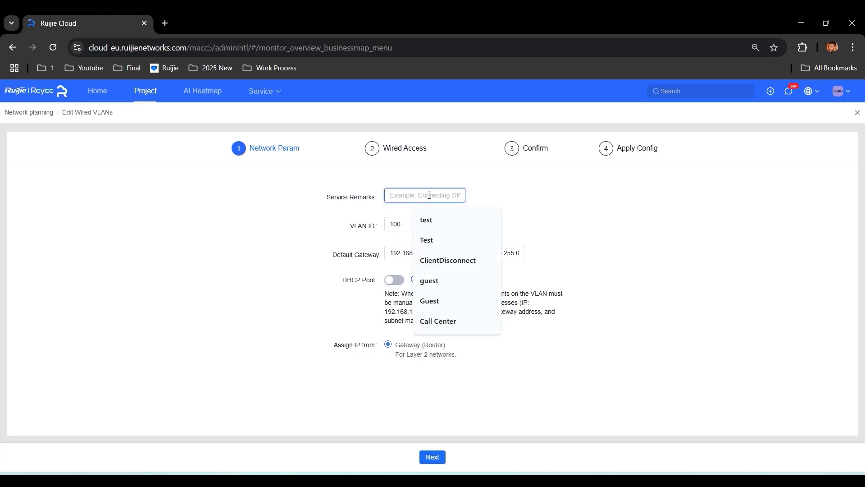
type("100")
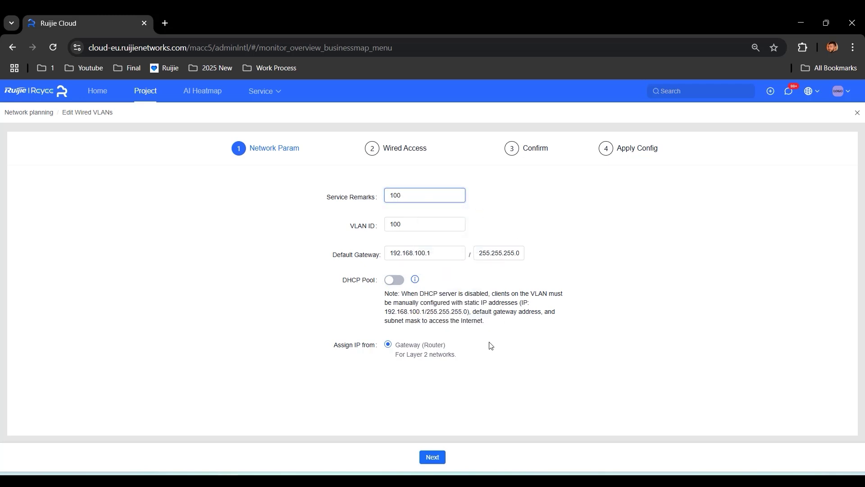
left_click(432, 457)
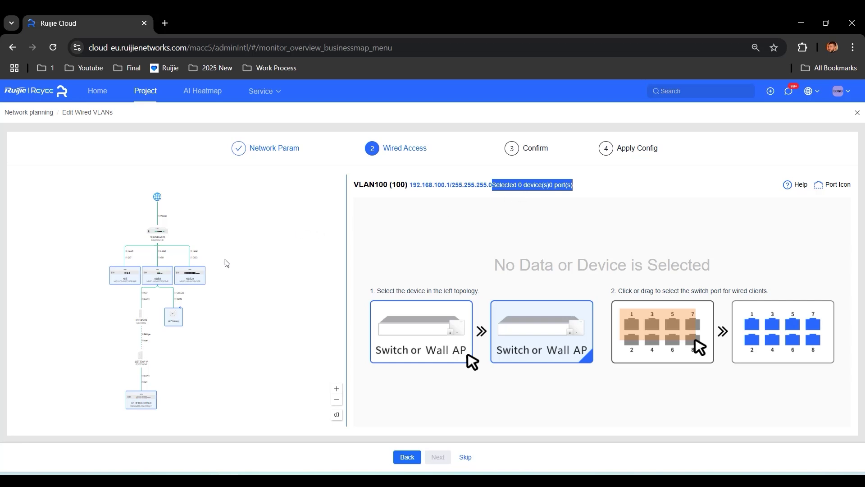
Step: Select switches NIS, NBS8 and NBS24, and add every NIS port to VLAN 100
scroll(161, 281, "up", 5)
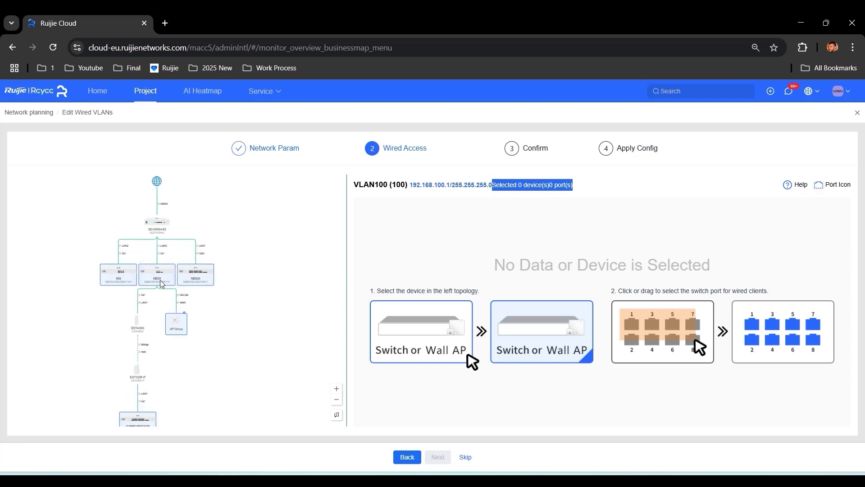
left_click(96, 273)
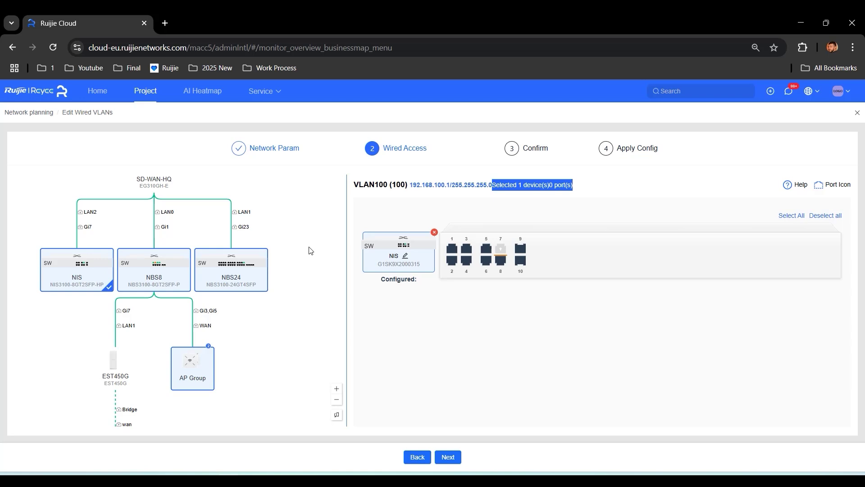
left_click(519, 192)
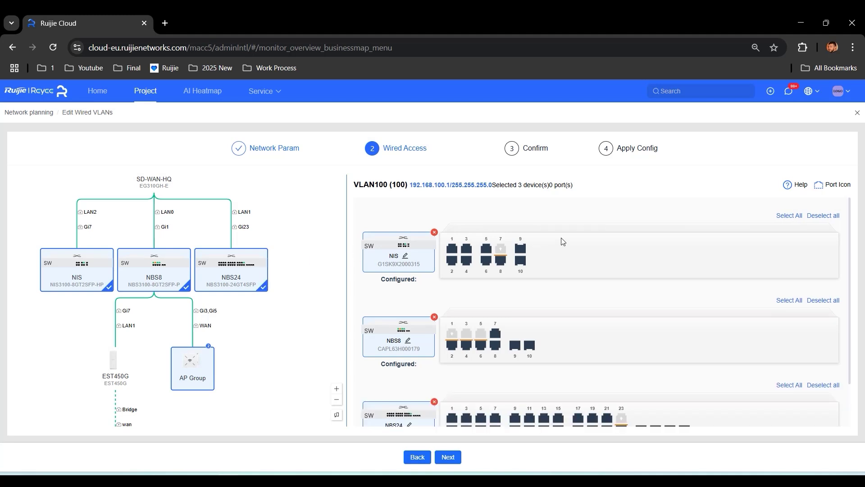
left_click_drag(493, 186, 570, 196)
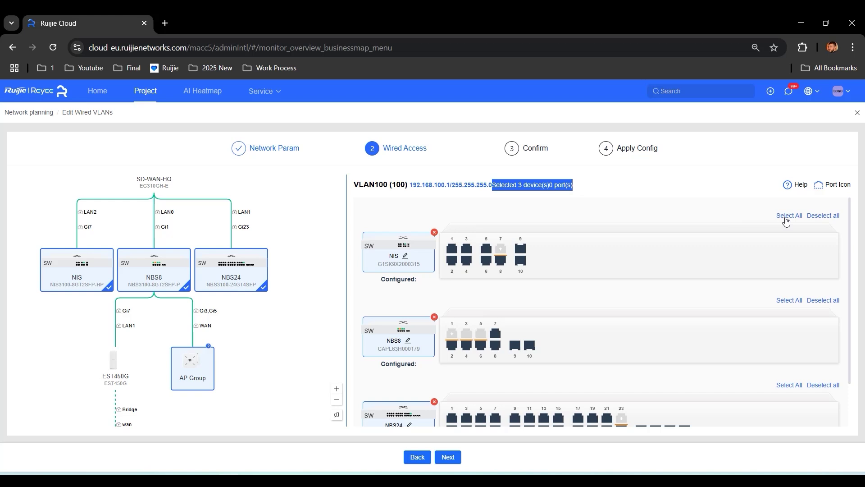
left_click(787, 216)
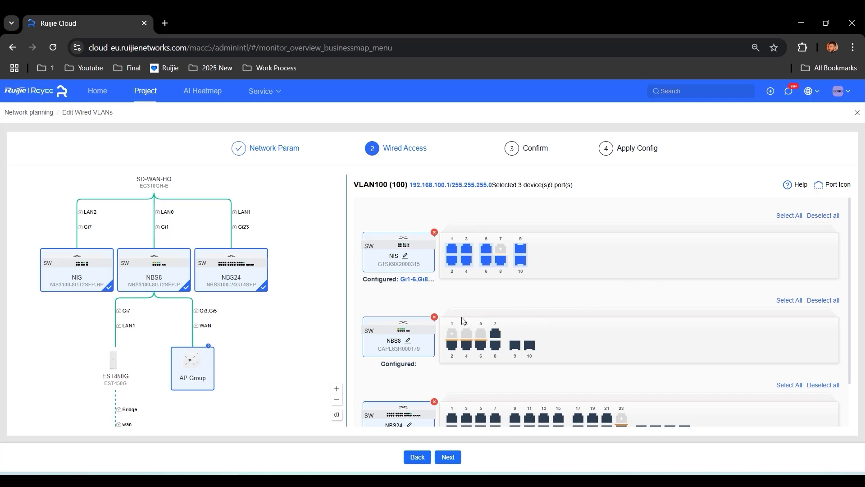
Step: Add NBS8 ports Gi3–Gi8 and NBS24 port Gi1 to VLAN 100
left_click_drag(466, 320, 506, 357)
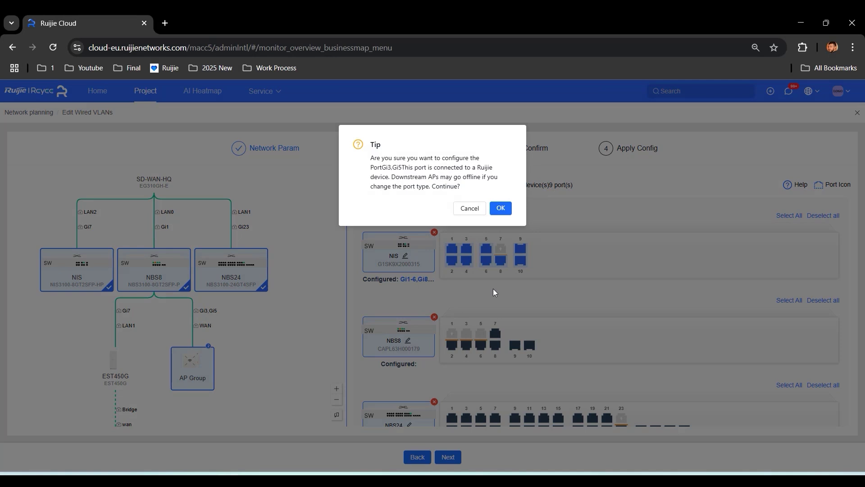
left_click(501, 209)
scroll(455, 369, "down", 1)
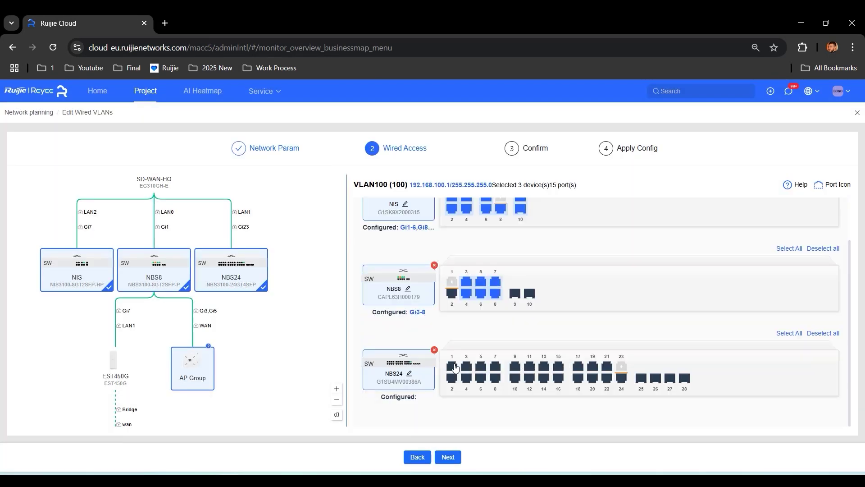
left_click(452, 367)
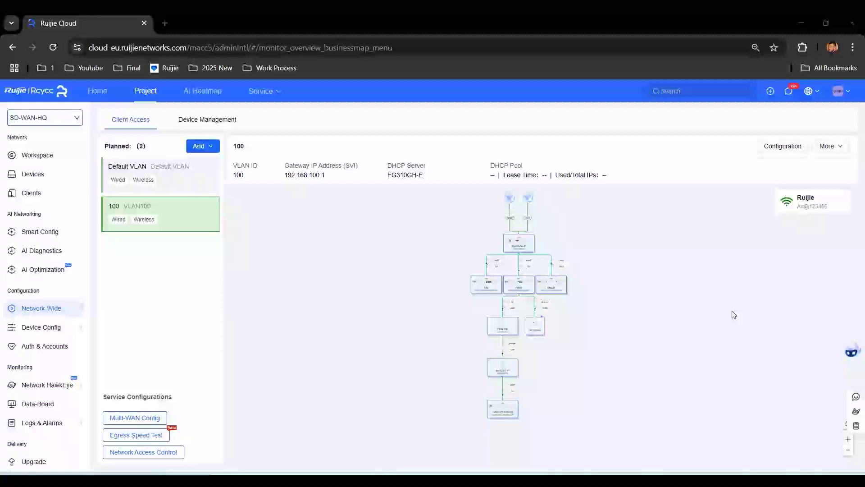
mouse_move(41, 308)
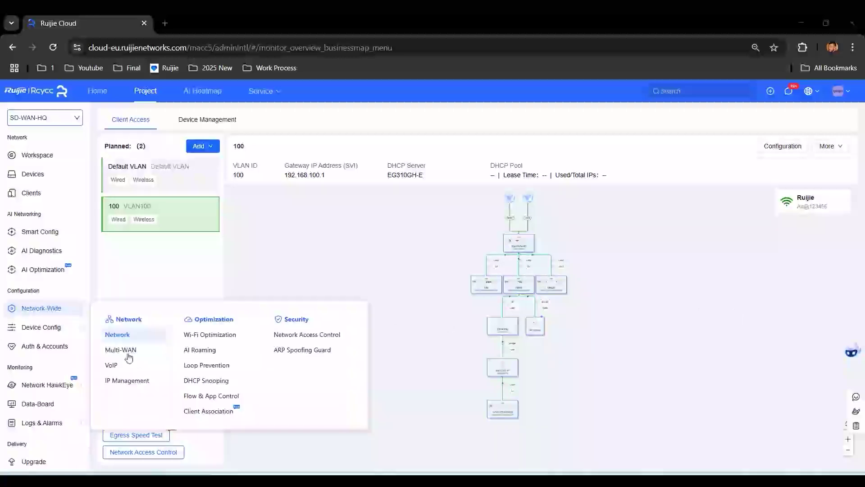
Step: Enable IP Management for VLAN 1's range 192.168.110.1–192.168.110.254
left_click(134, 381)
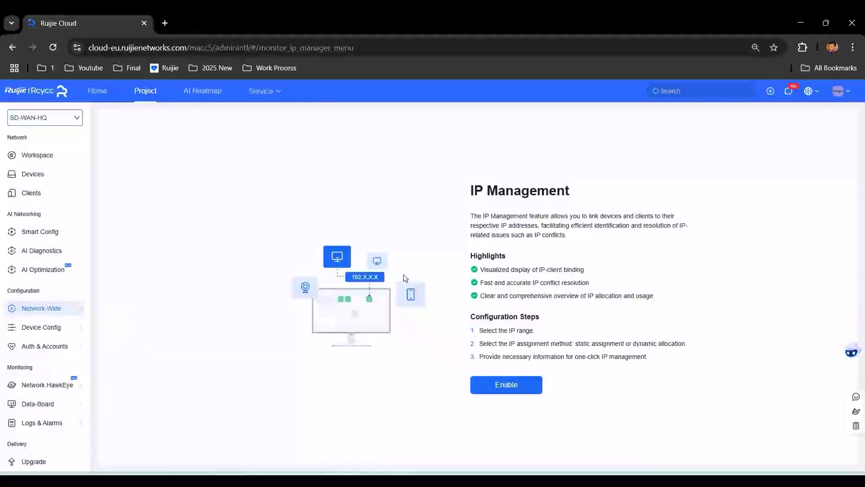
left_click(521, 390)
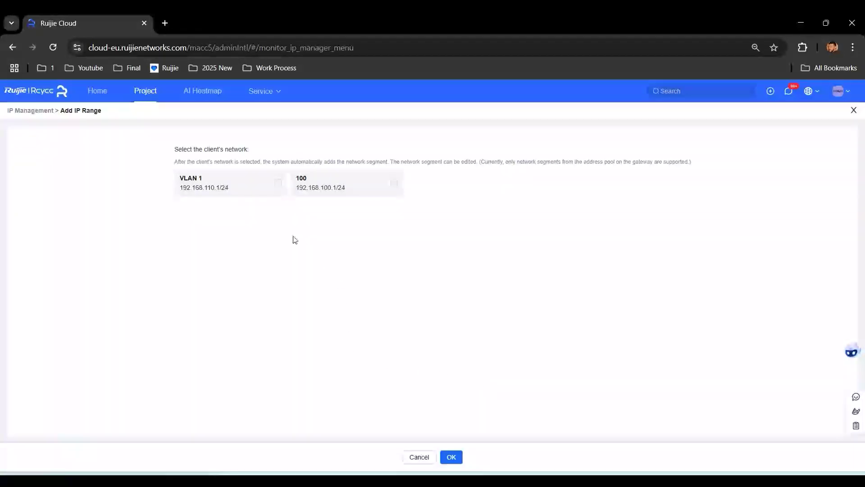
left_click(278, 184)
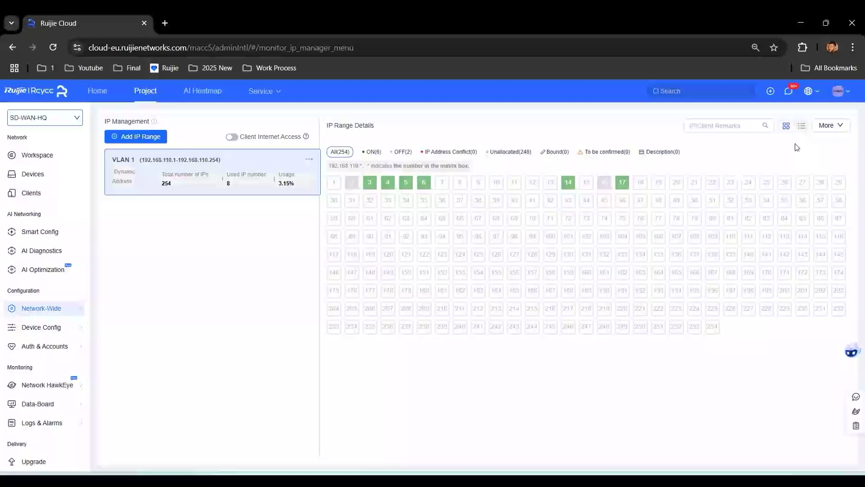
Step: Bind all eight in-use VLAN 1 clients to their current IP addresses
left_click(837, 127)
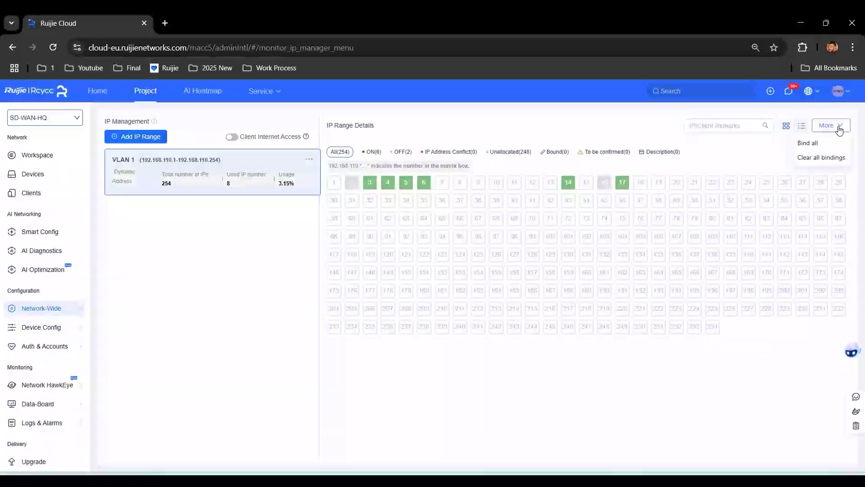
left_click(807, 143)
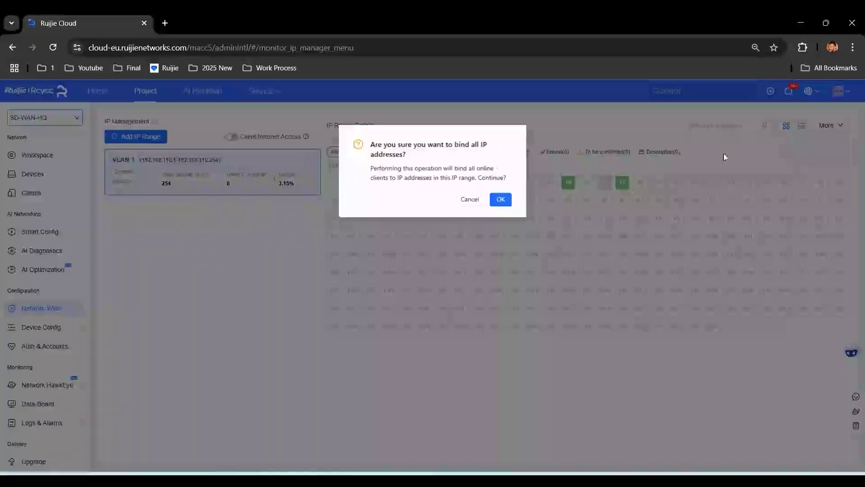
left_click(499, 198)
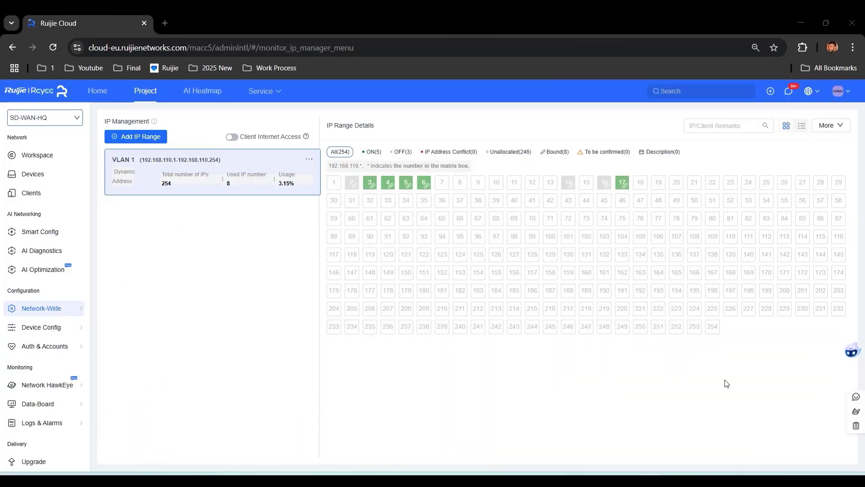
Step: Go to the SD-WAN-HQ gateway's Configuration > General > VLAN page
left_click(48, 179)
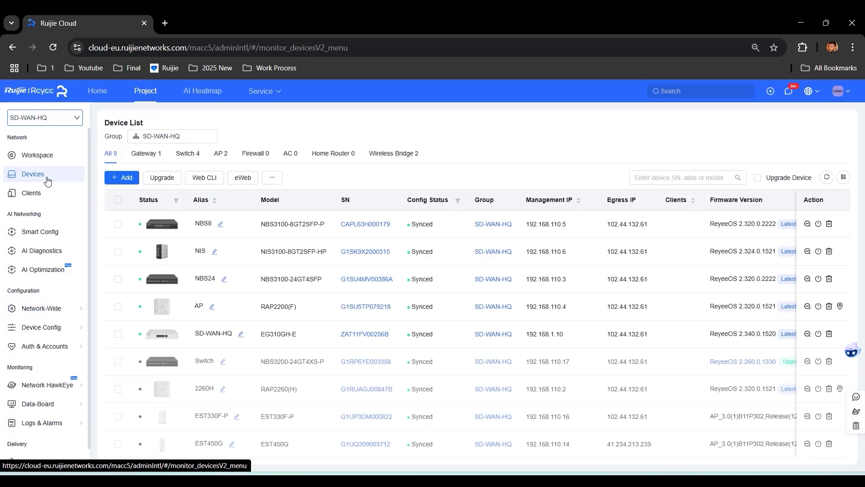
left_click(145, 154)
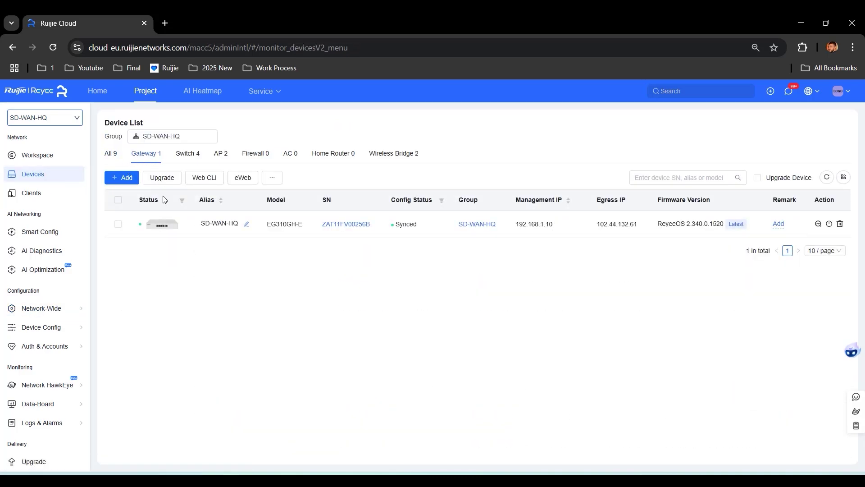
left_click(163, 228)
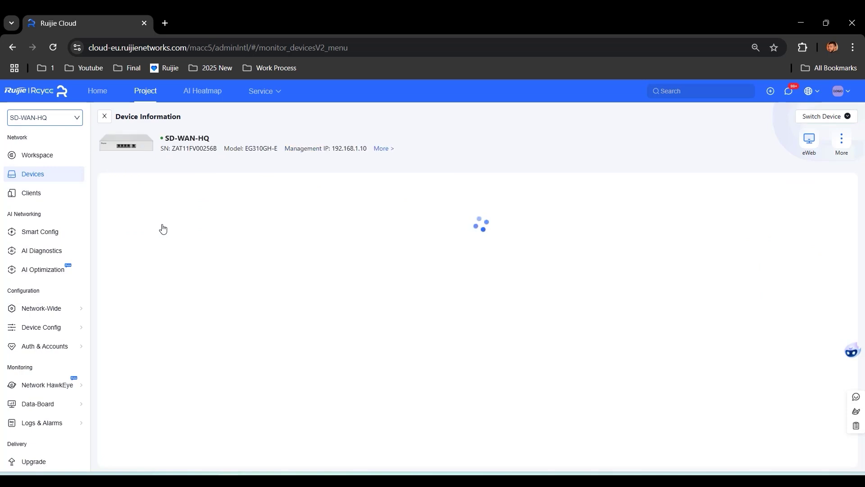
left_click(178, 168)
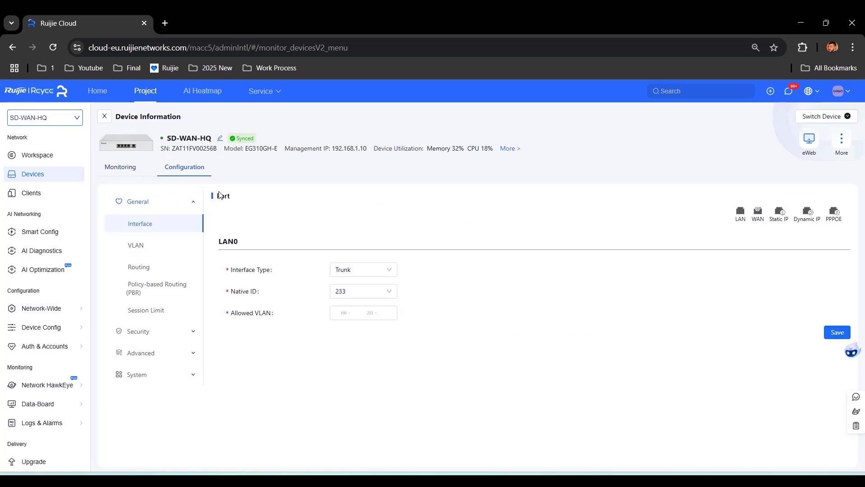
left_click(138, 252)
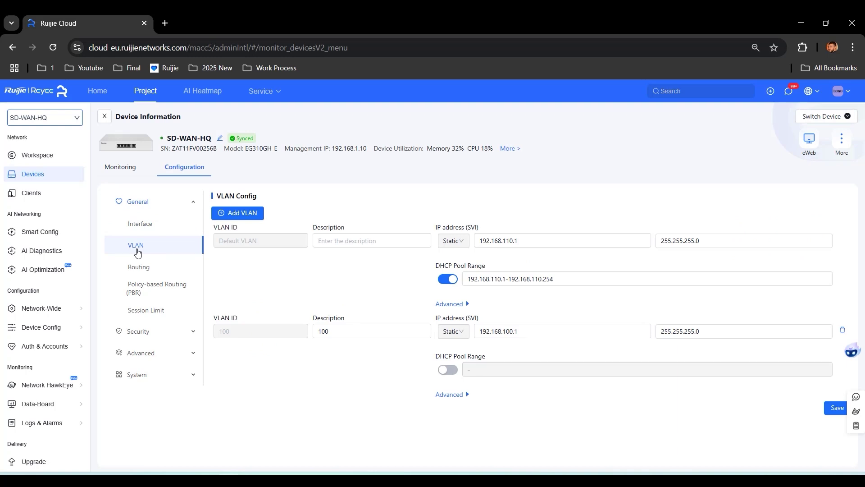
Step: Enable DHCP on VLAN 100 with pool 192.168.100.2–192.168.100.200 and save
left_click(453, 374)
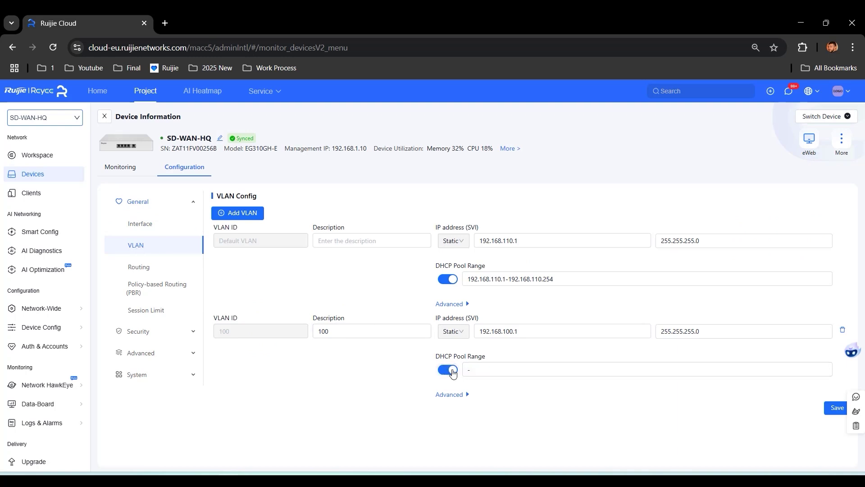
left_click(483, 370)
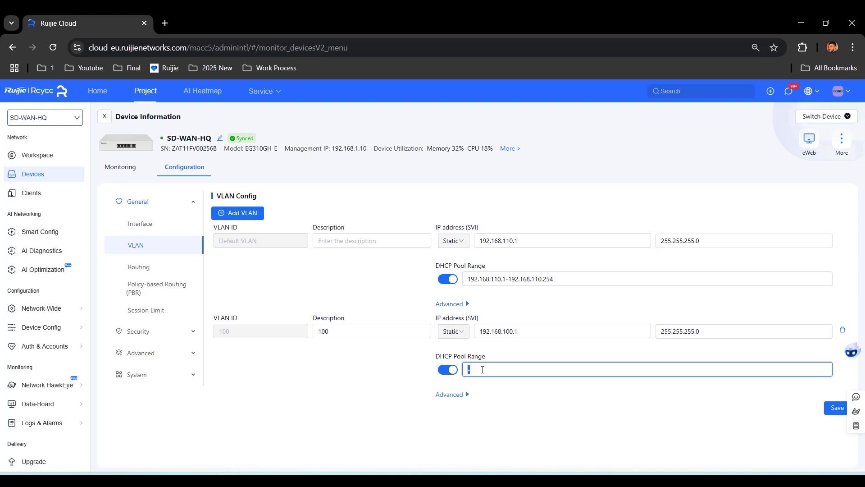
type("192.168.100.2.")
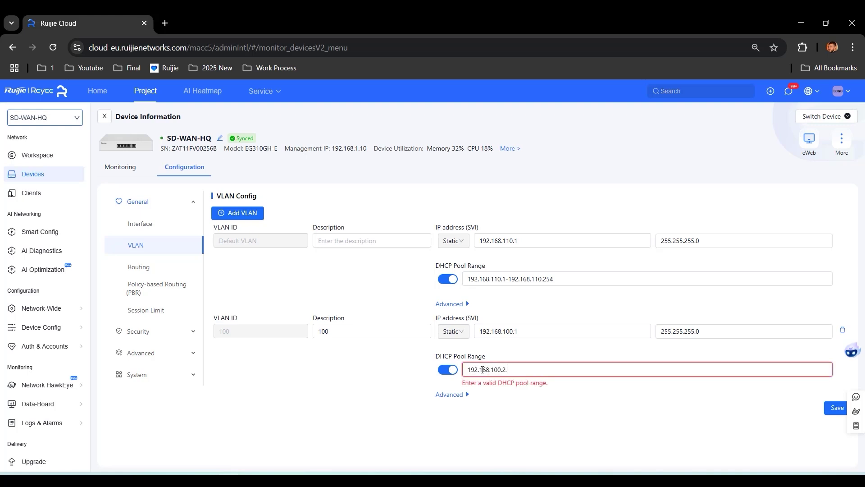
key("BackSpace")
type("-192")
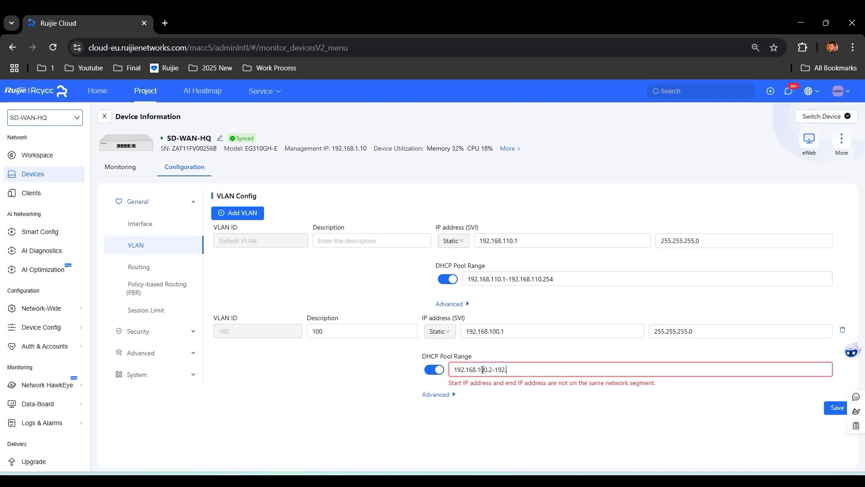
type("00.200")
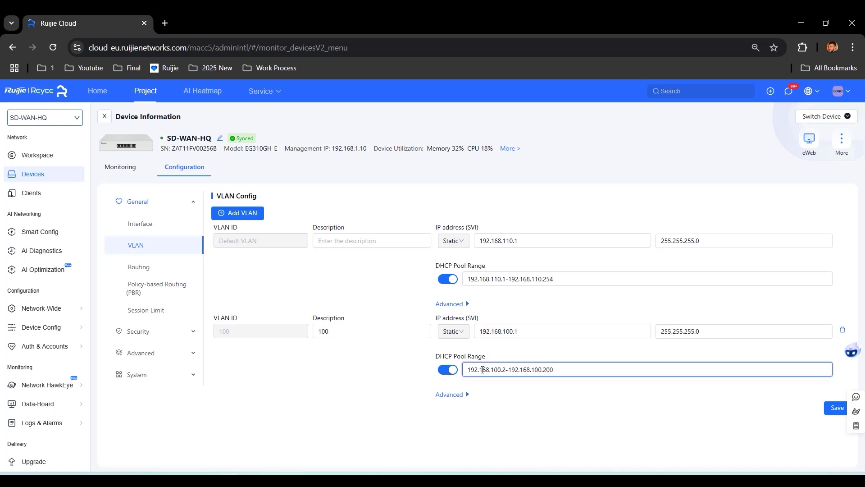
left_click(834, 408)
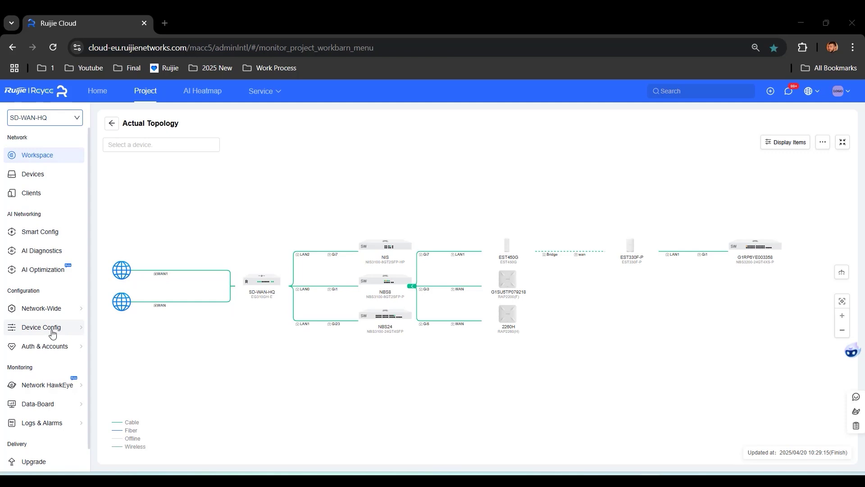
Step: Enable the Dahua camera's NAT traversal tunnel under Device Config > General
left_click(52, 334)
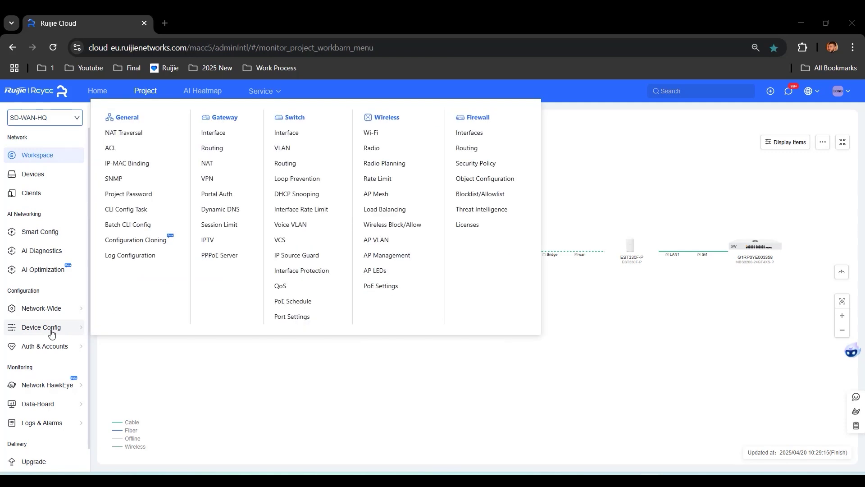
left_click(132, 138)
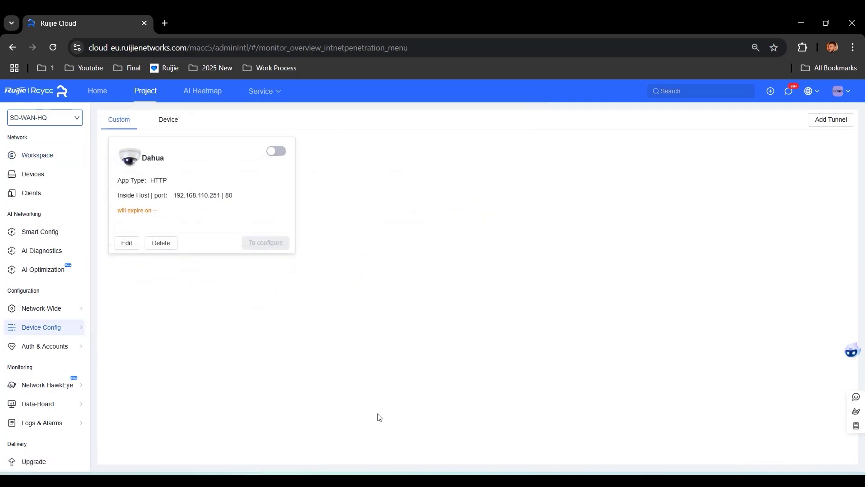
left_click(280, 153)
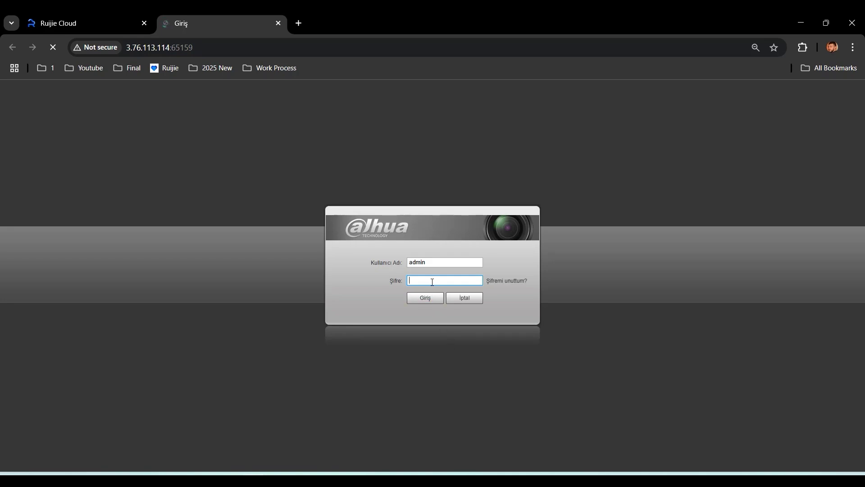
Step: Enter the admin password on the Dahua login page and sign in
type("******")
left_click(425, 298)
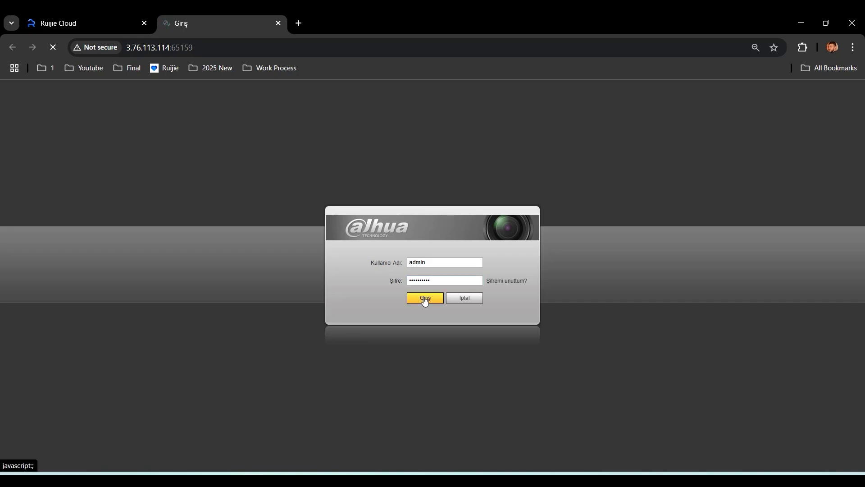